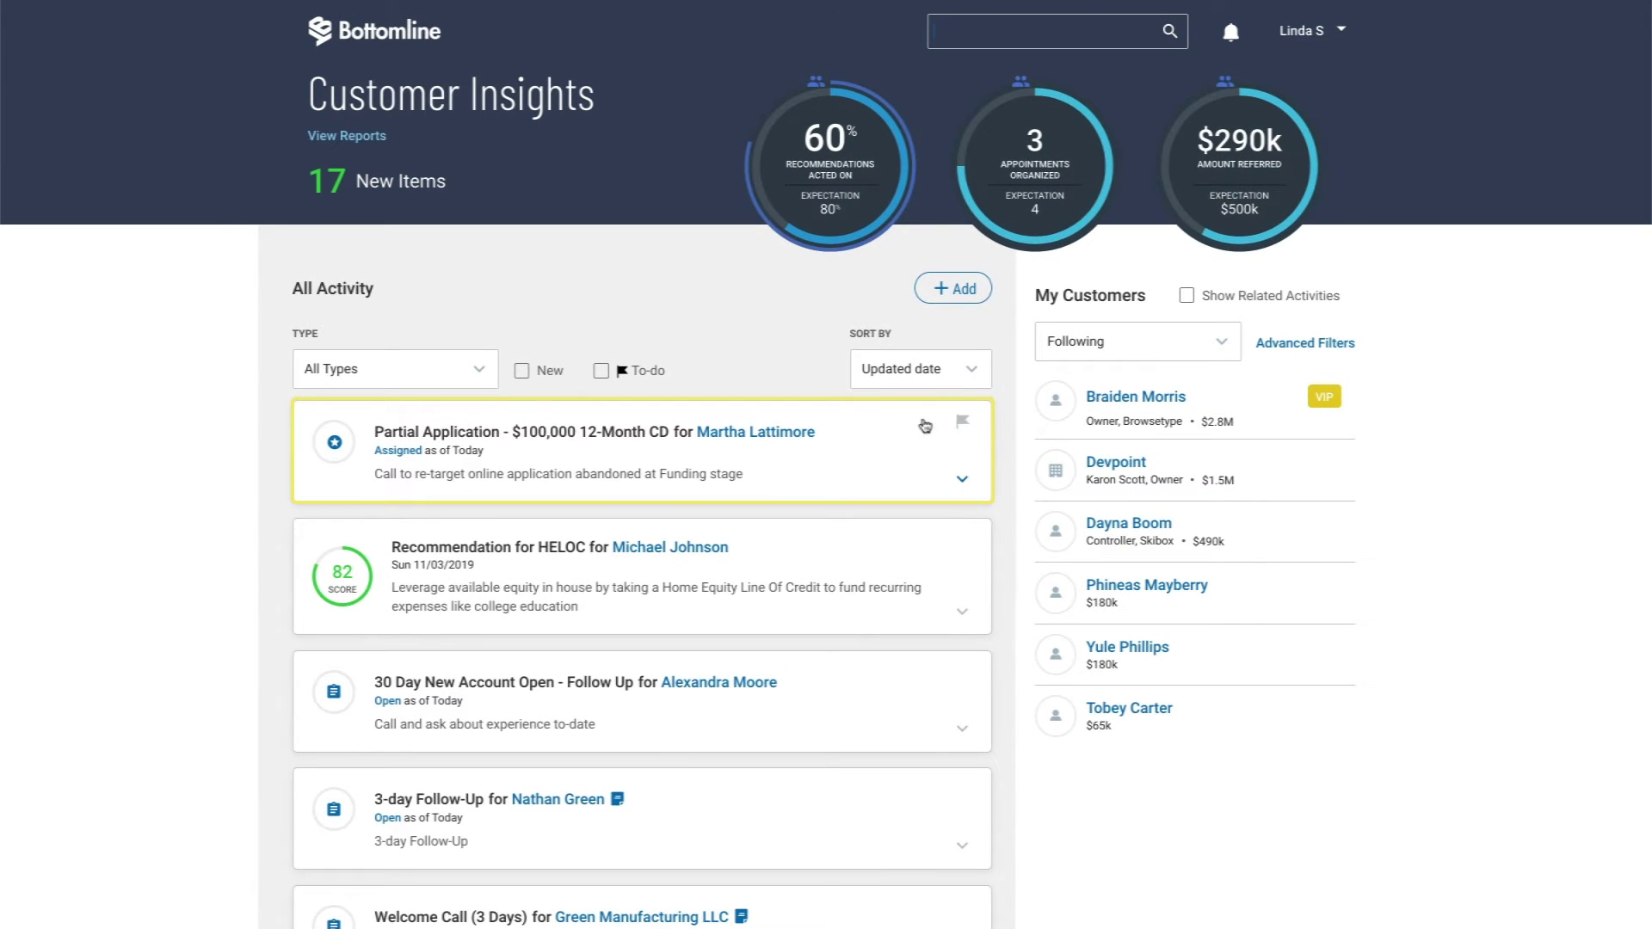
click(803, 436)
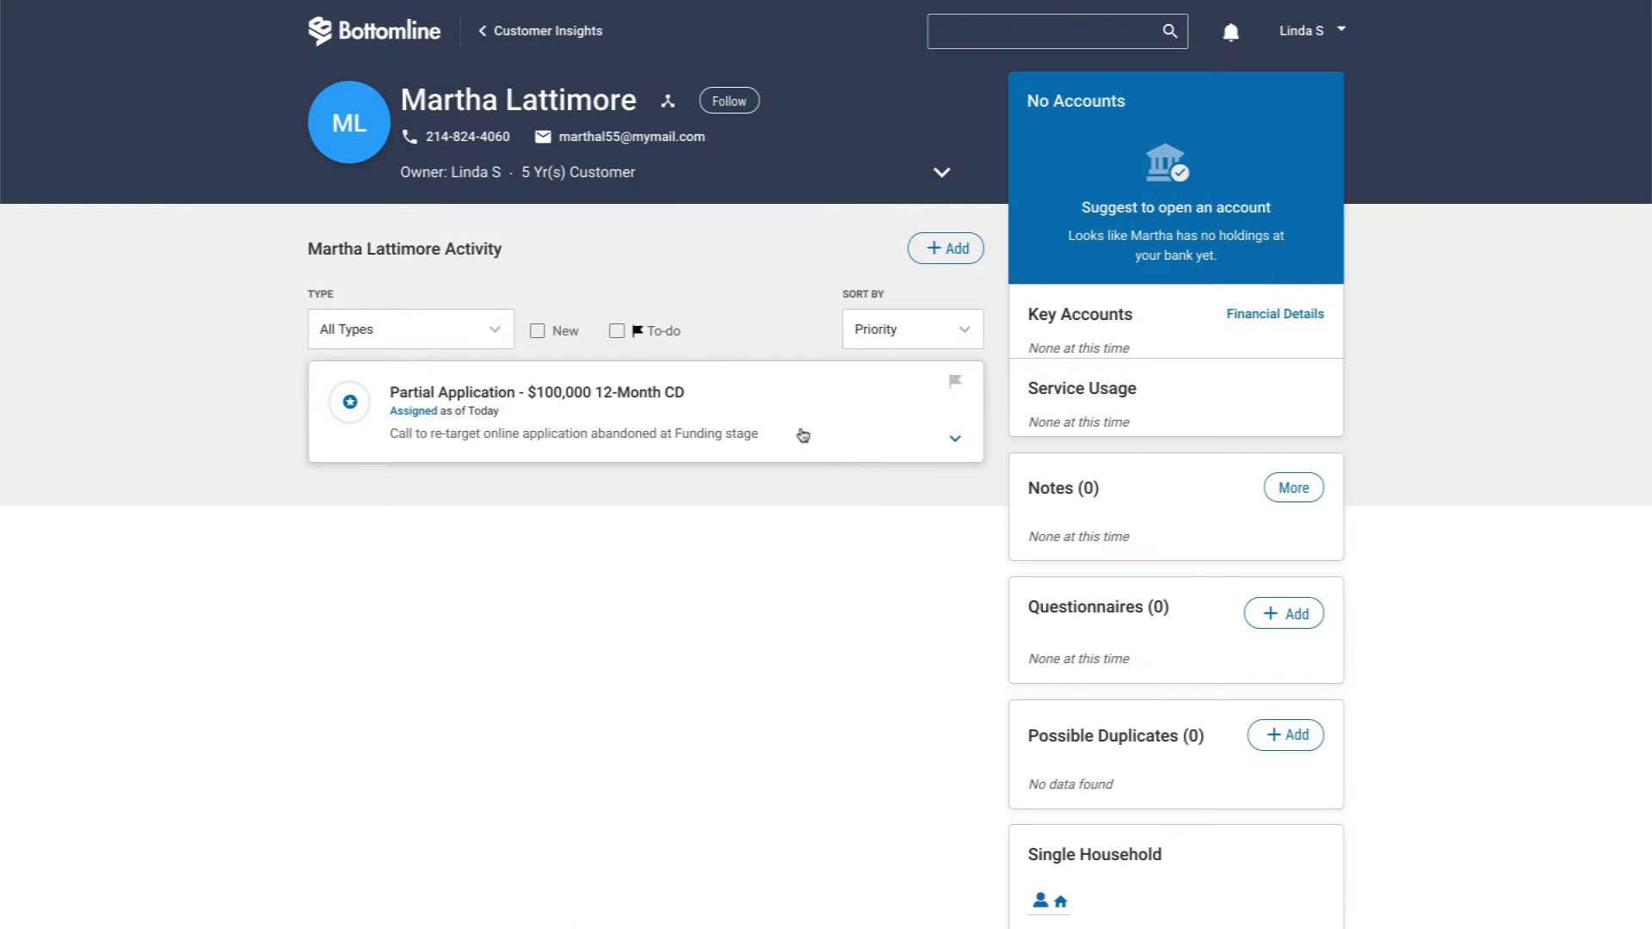
click(941, 173)
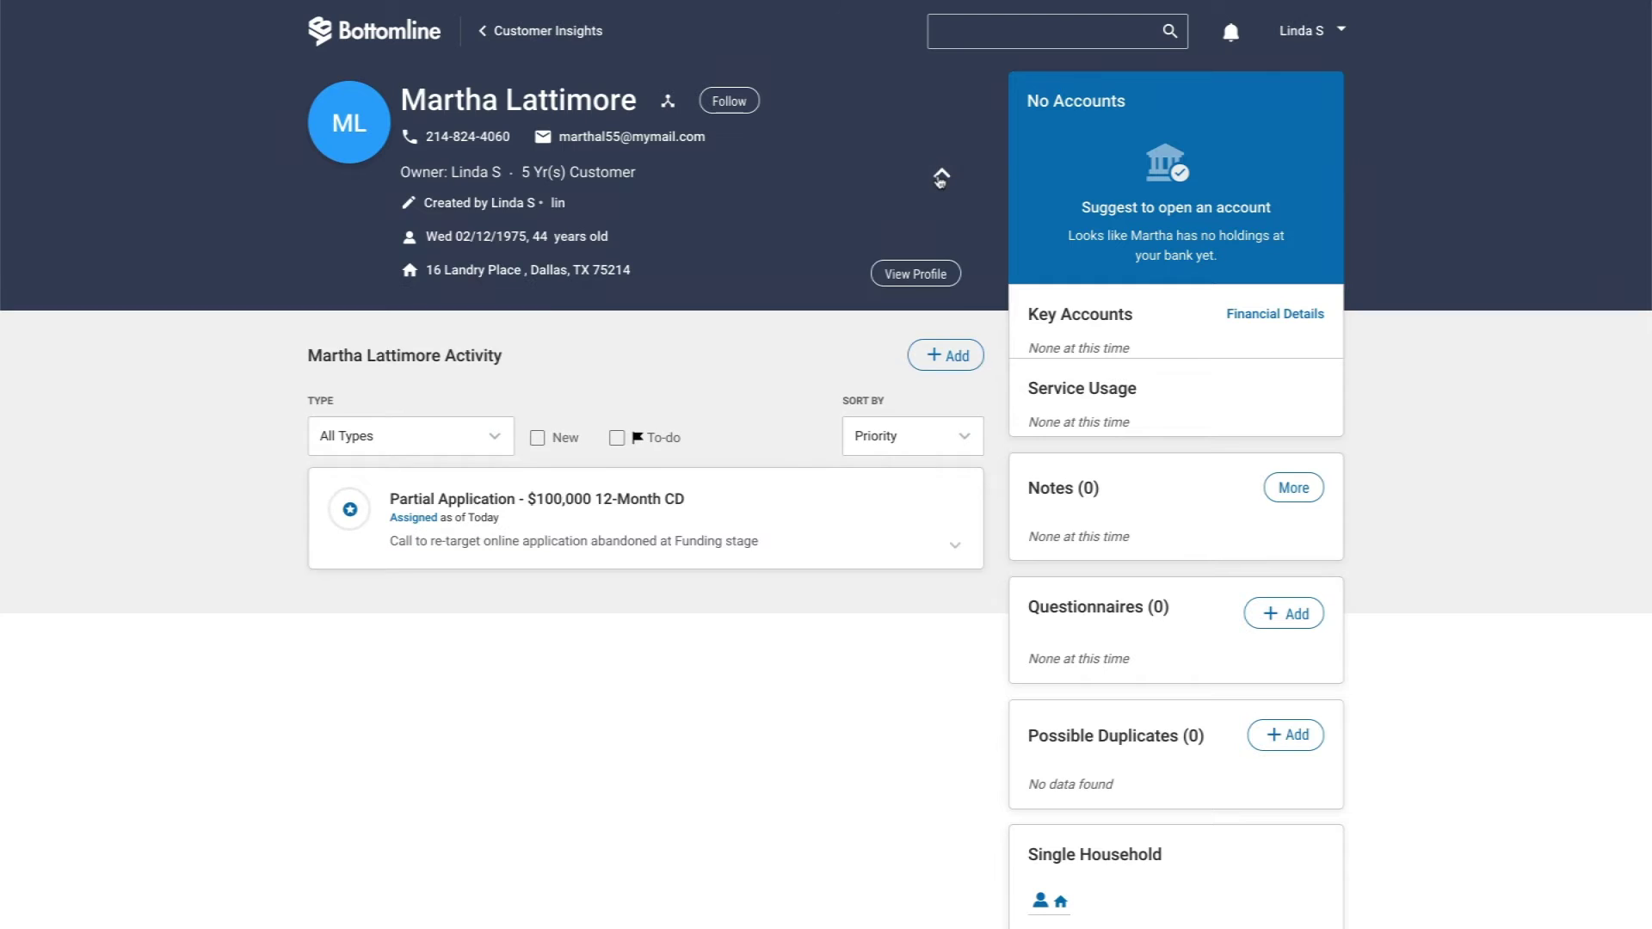
click(777, 503)
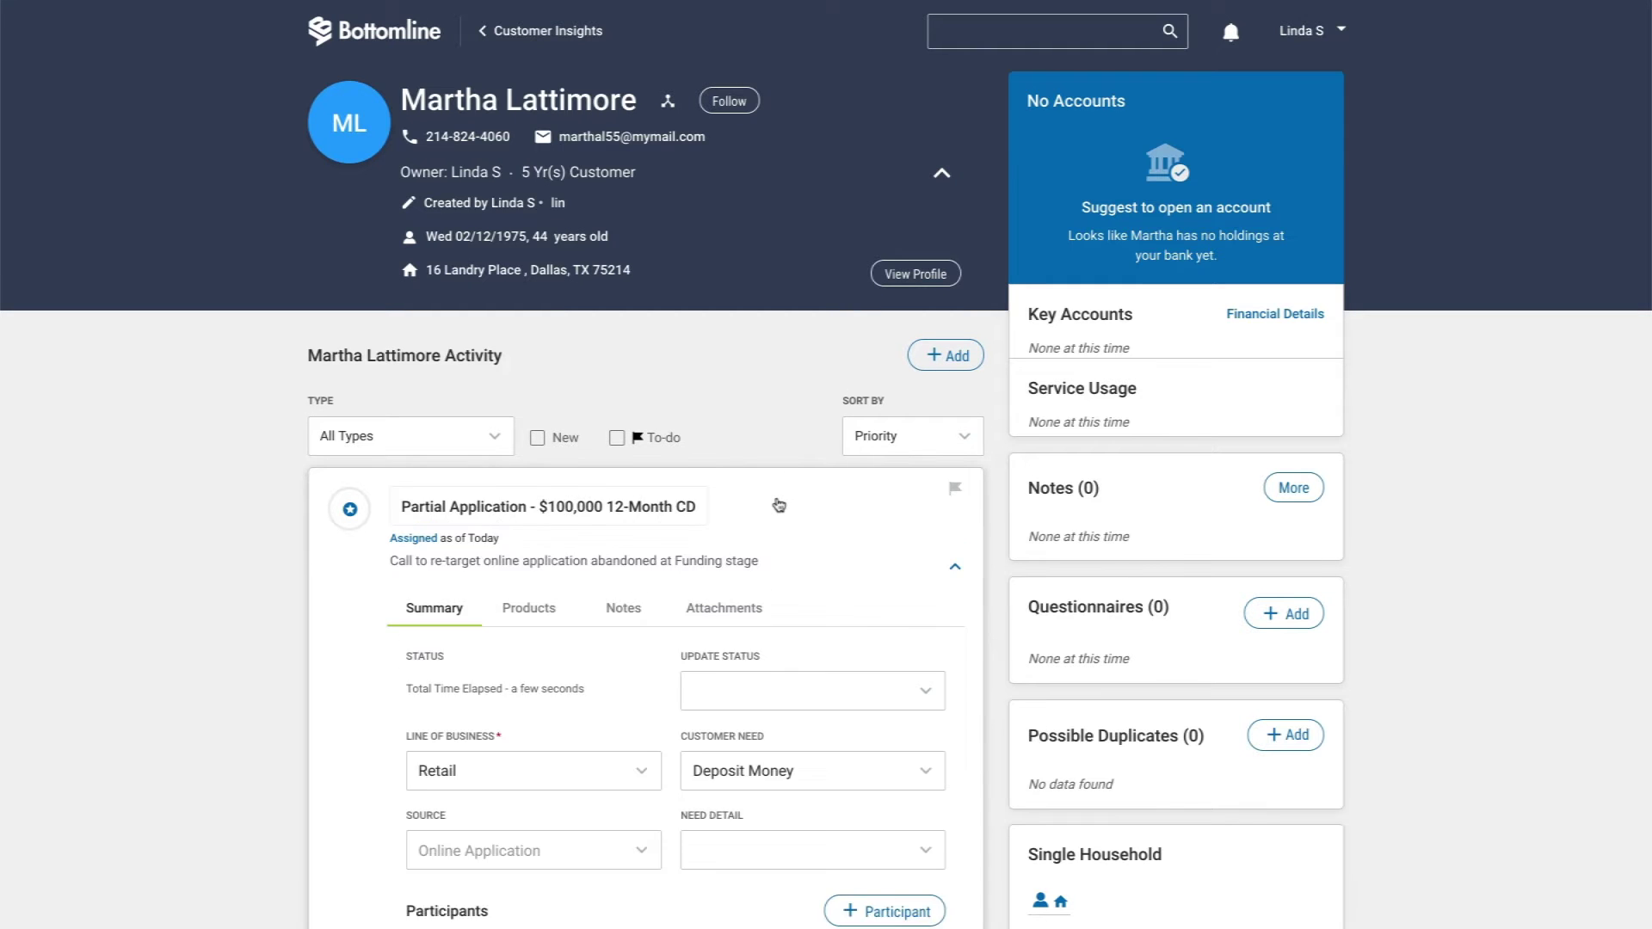
scroll(778, 503, down, 2)
click(519, 341)
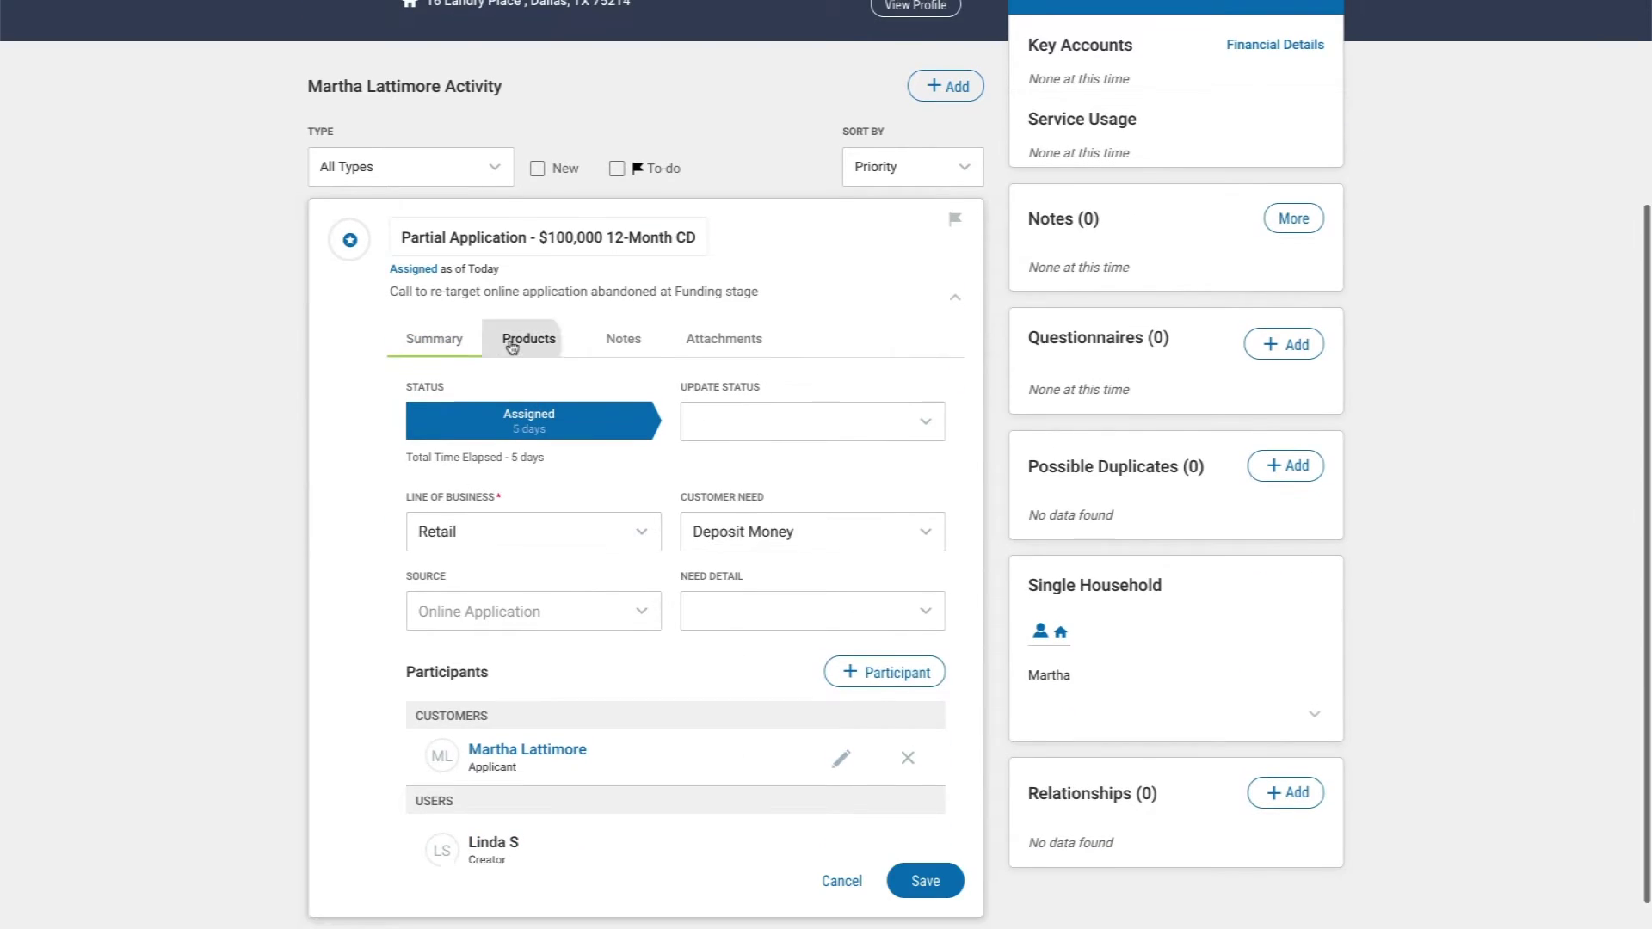
click(451, 339)
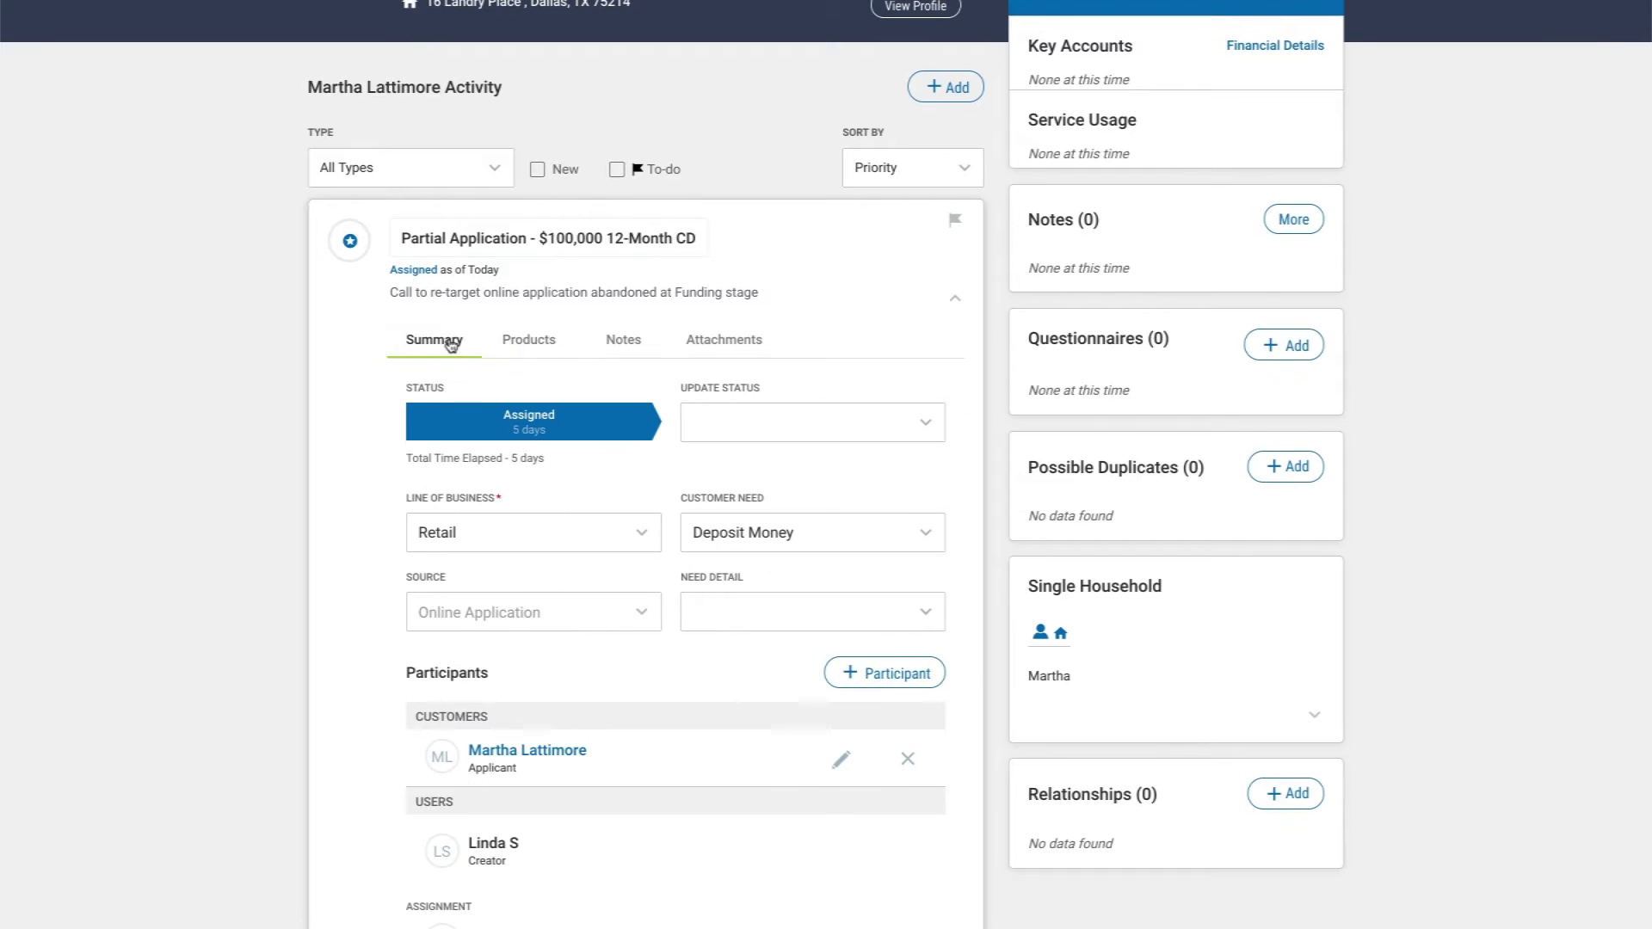
scroll(793, 487, down, 2)
scroll(796, 489, down, 1)
scroll(793, 487, down, 1)
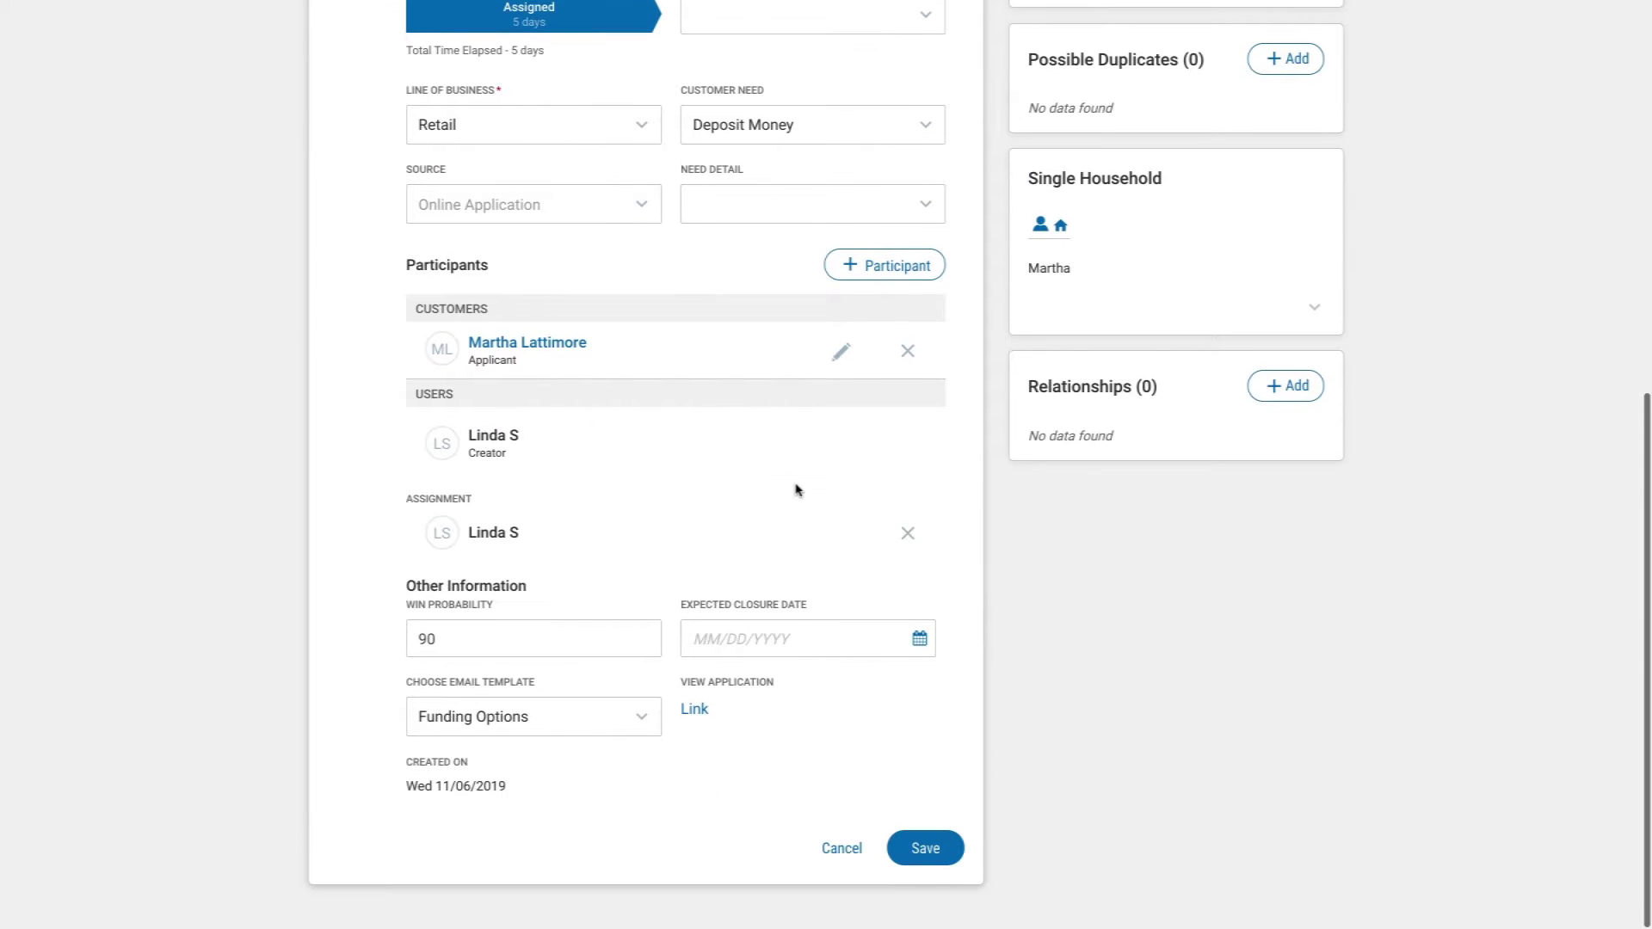
click(694, 709)
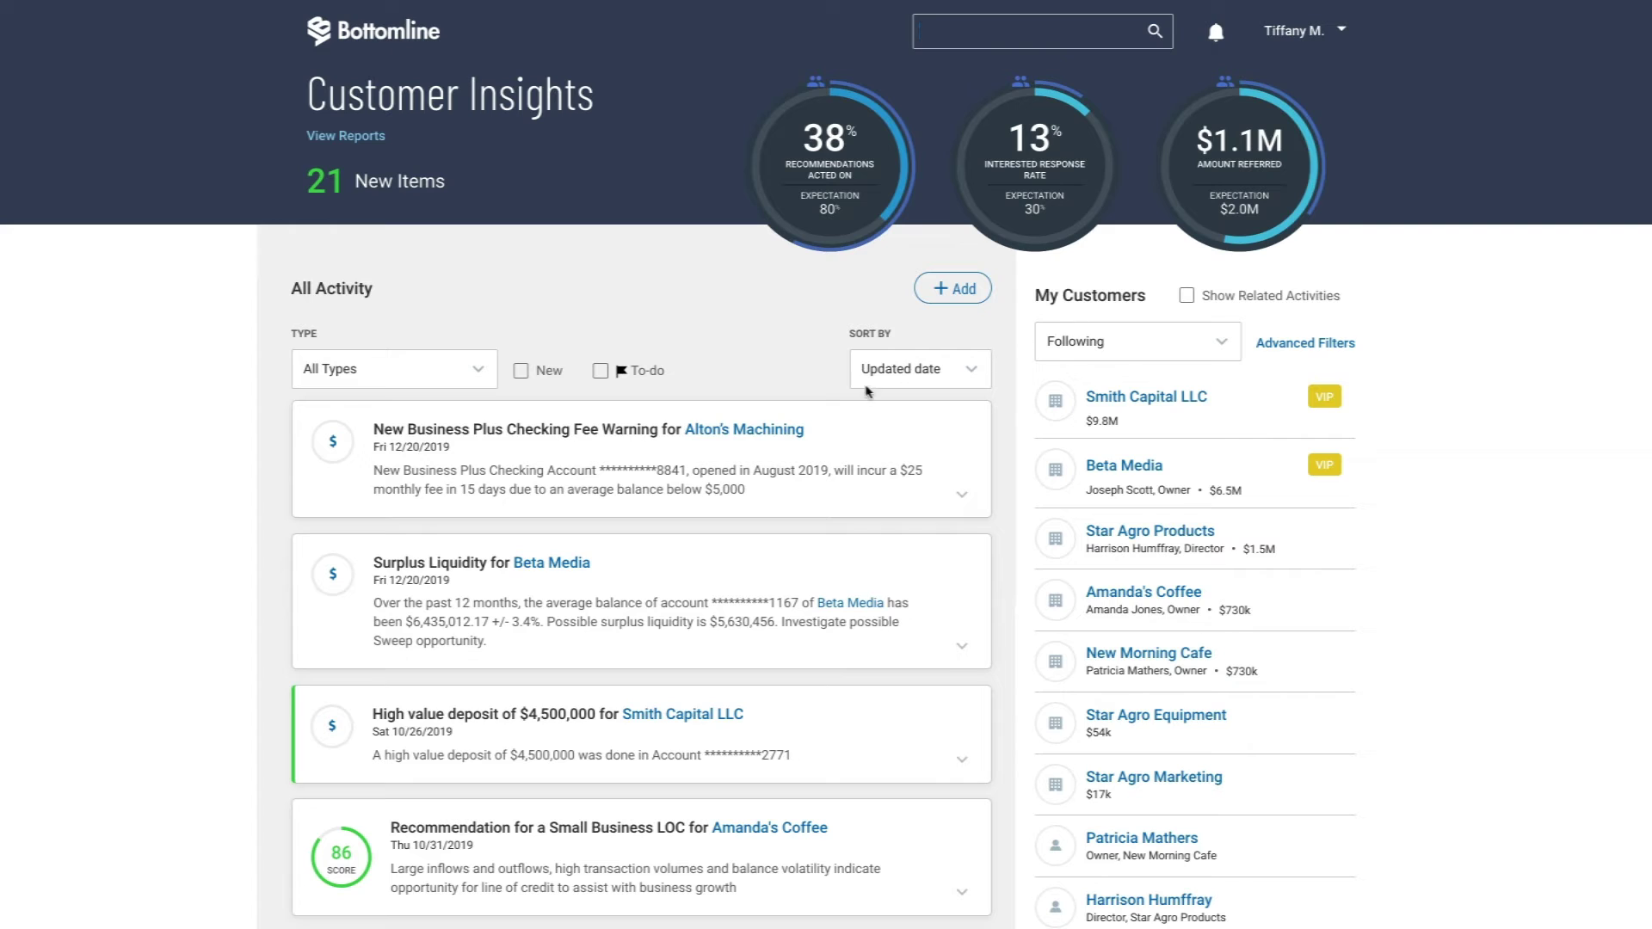
Step: Open Alton's Machining's page from the fee warning card and expand that checking fee lead
click(784, 428)
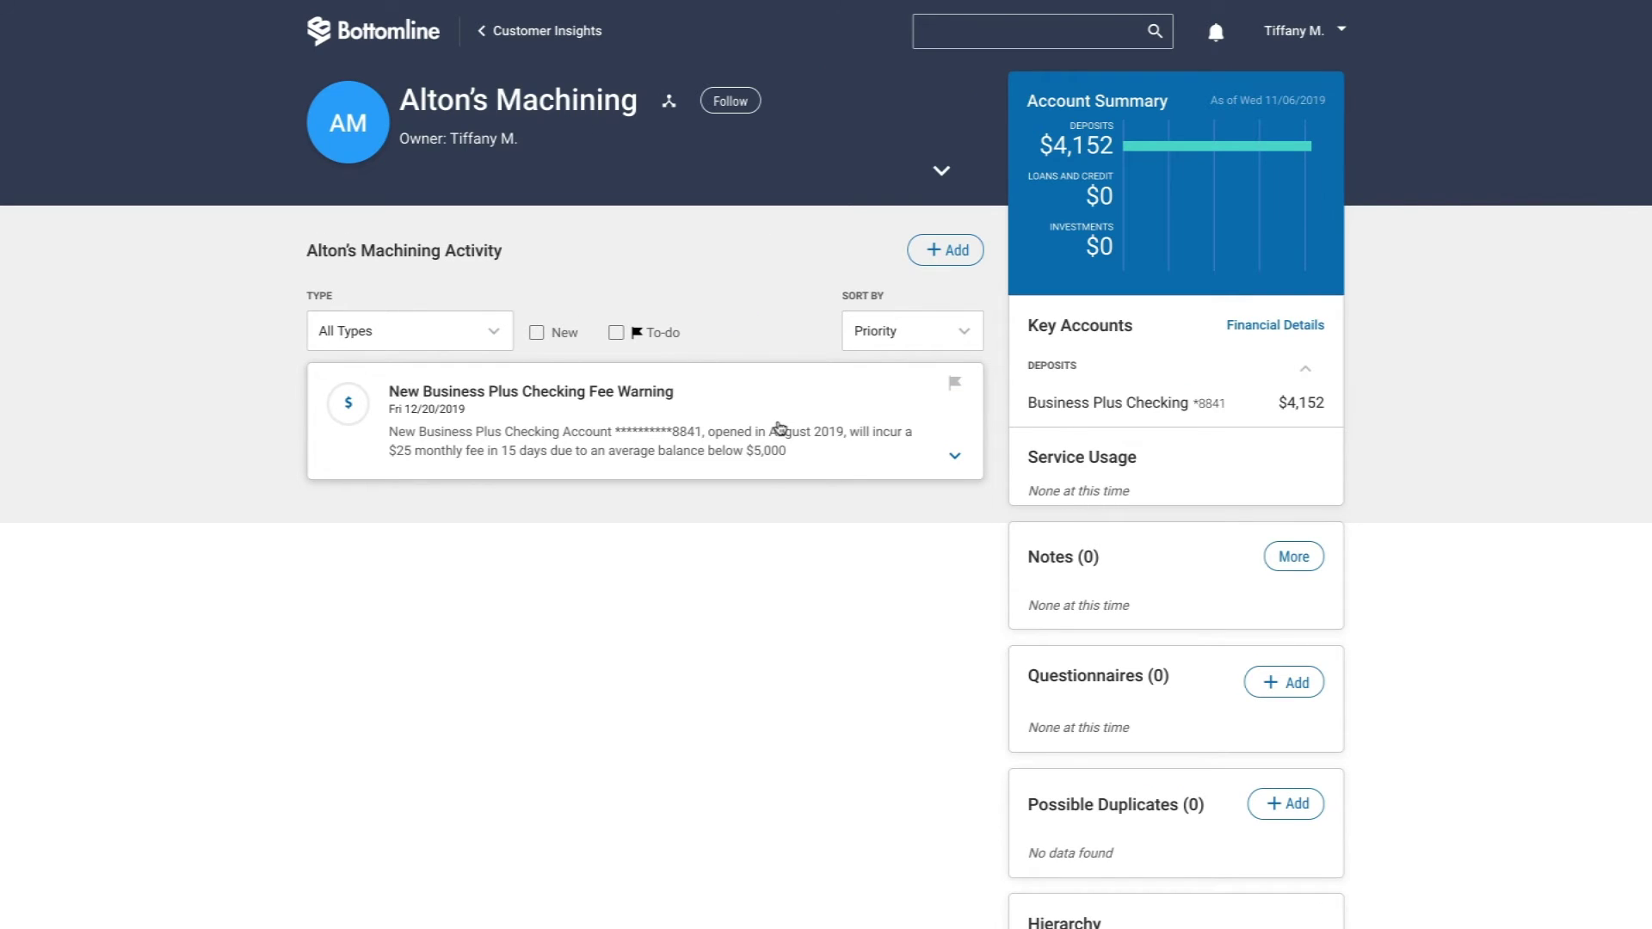
click(779, 428)
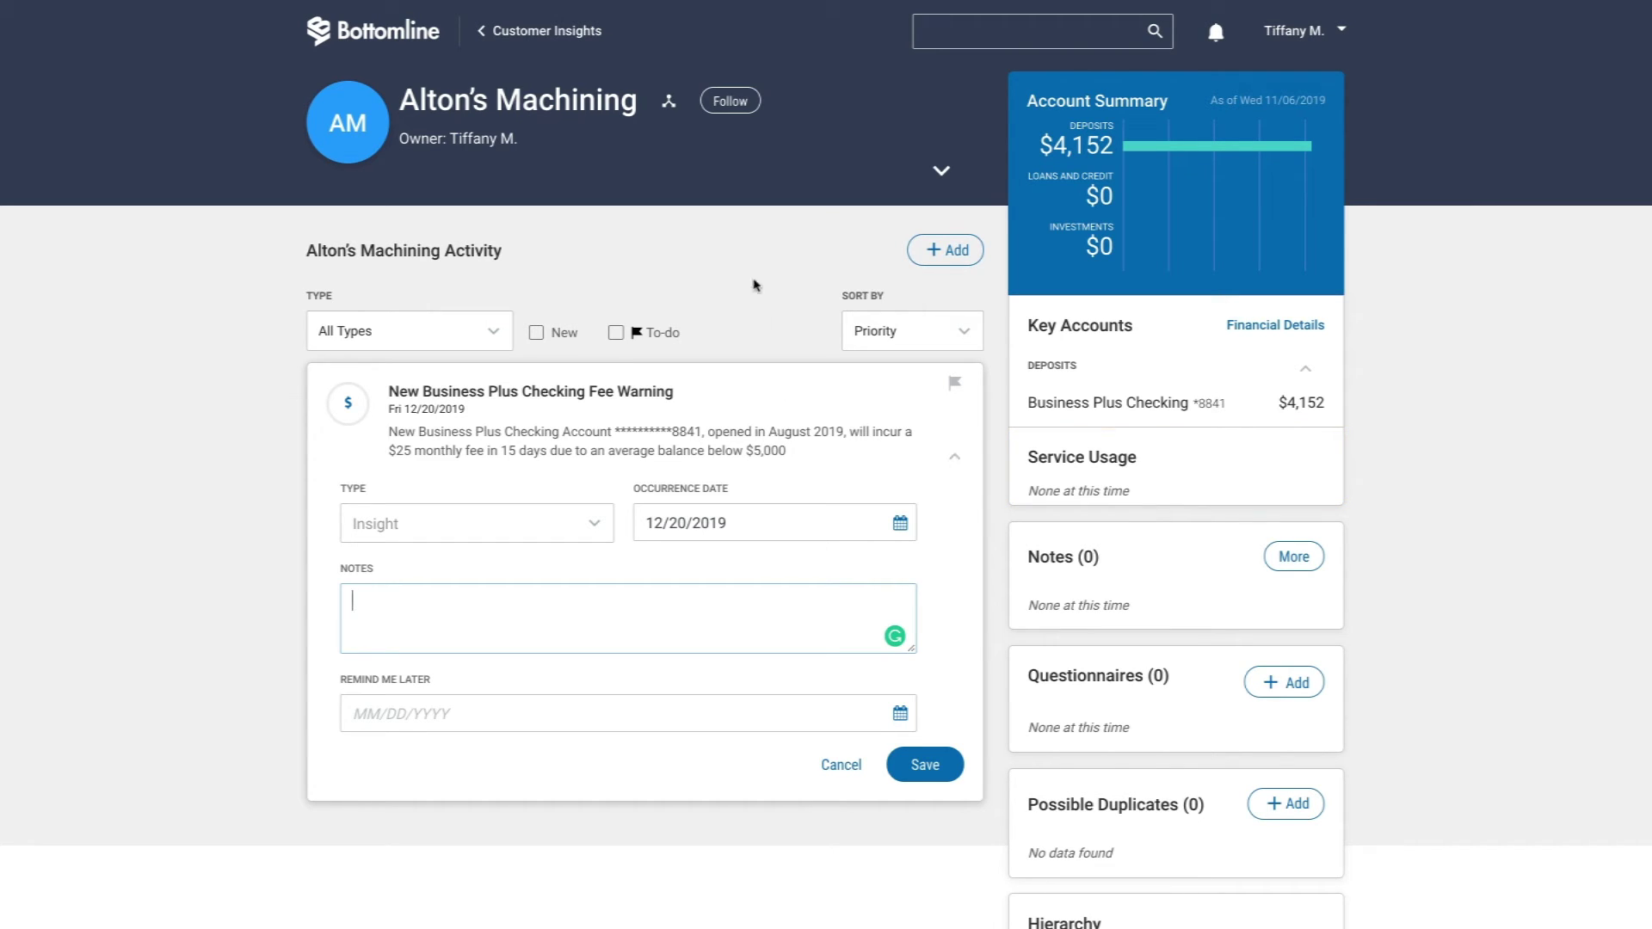
click(670, 102)
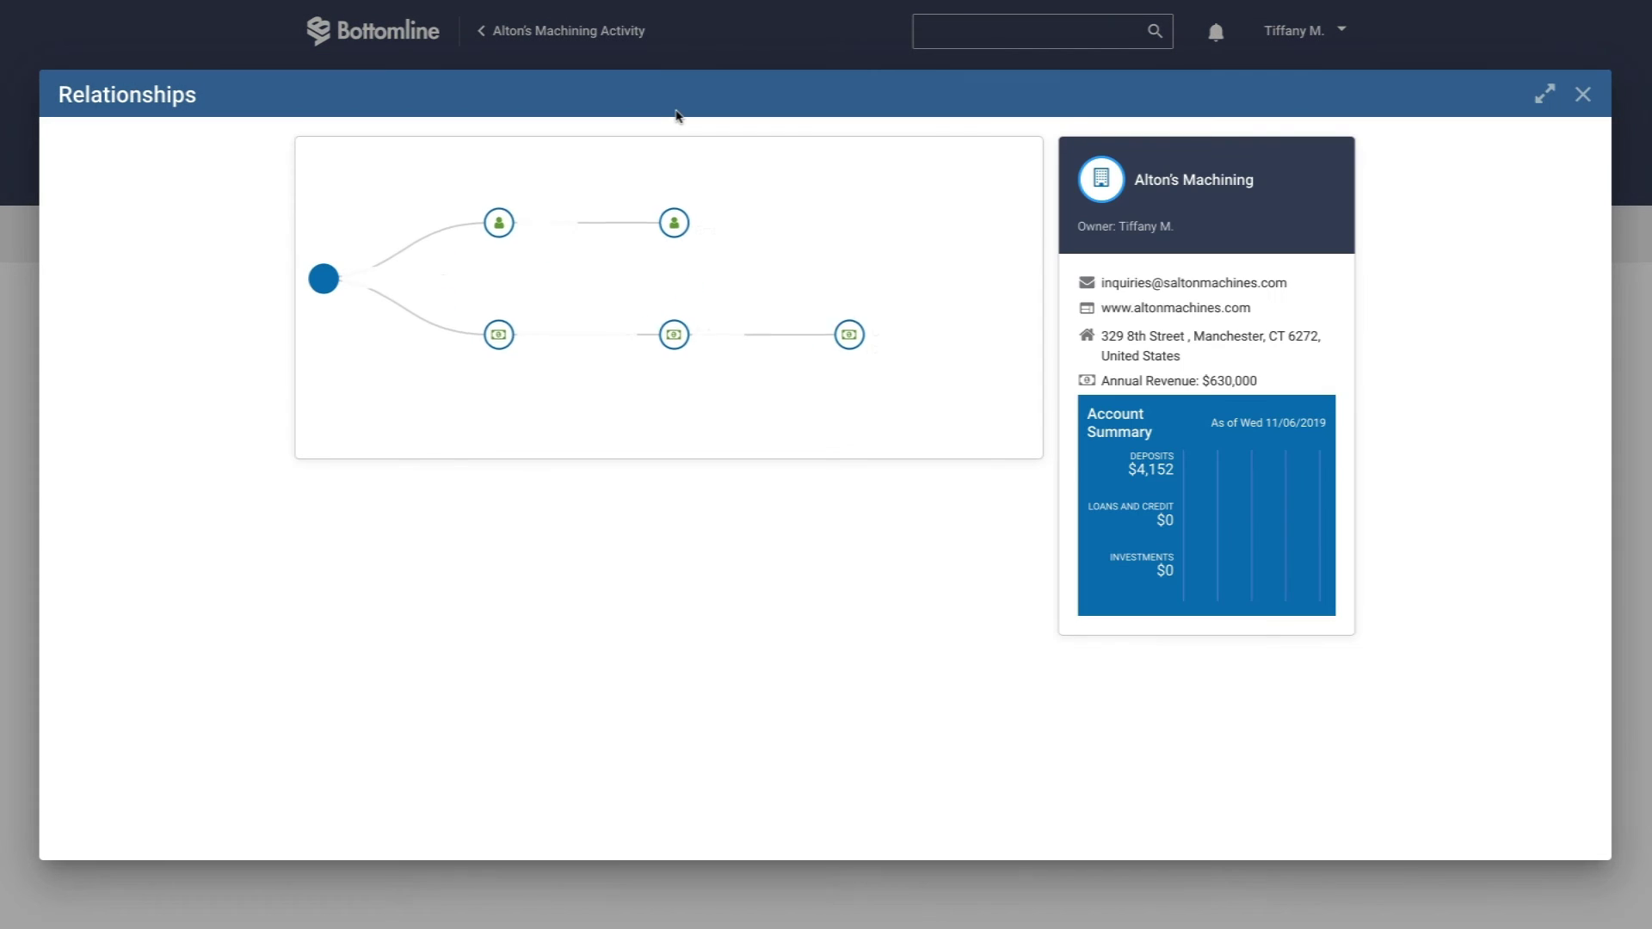
click(681, 222)
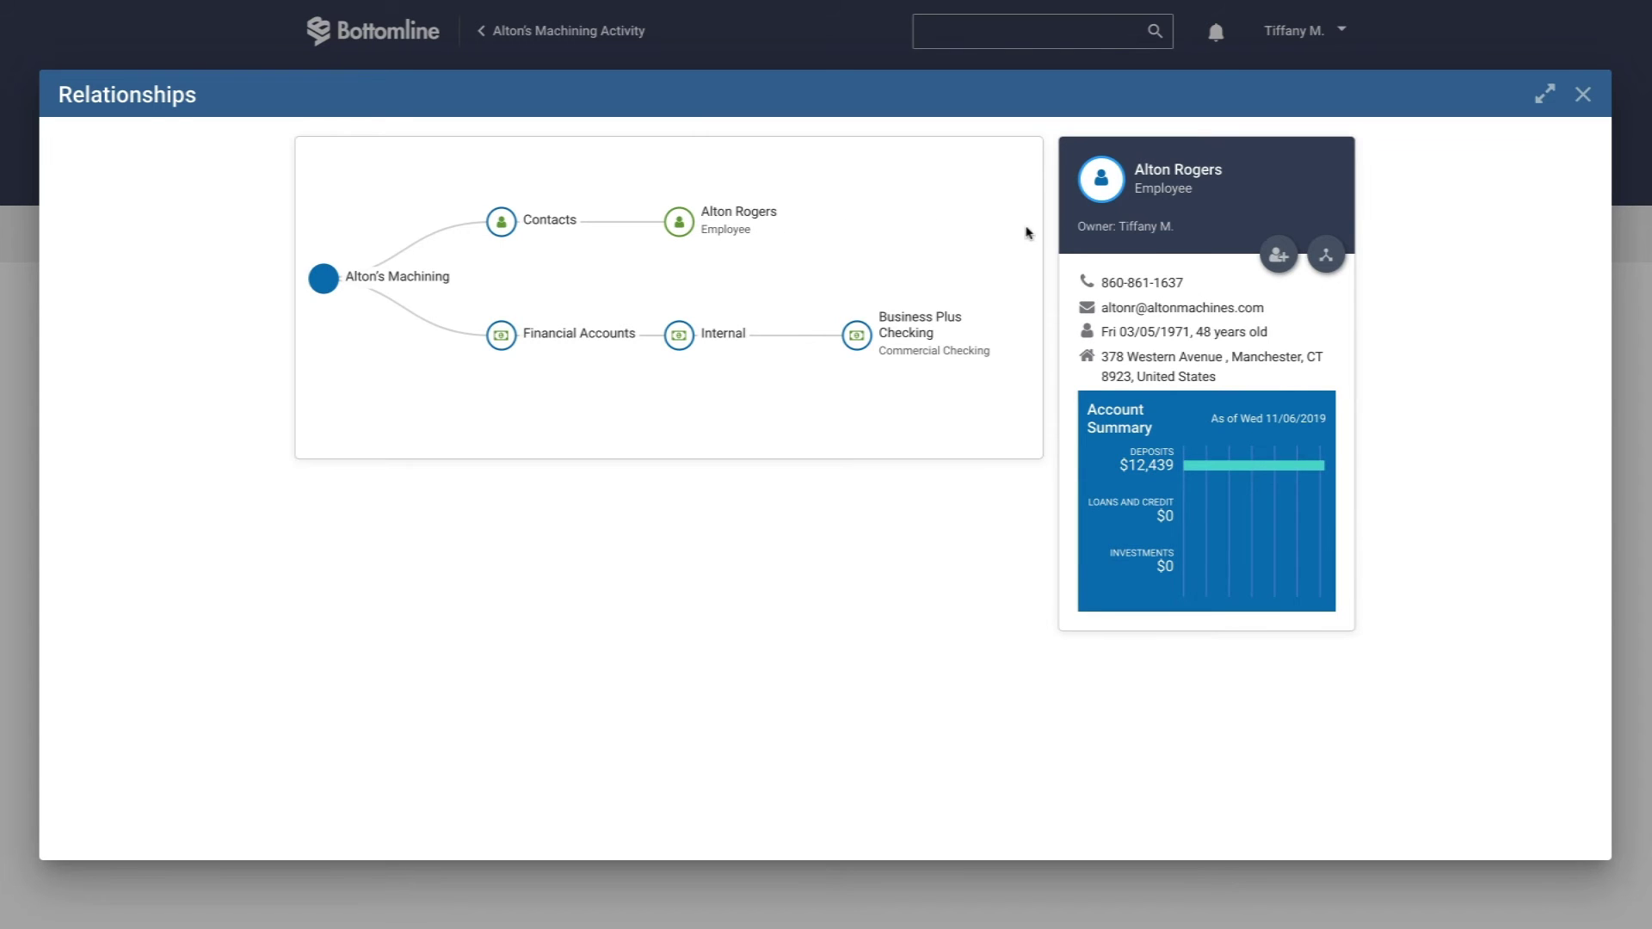
click(1323, 252)
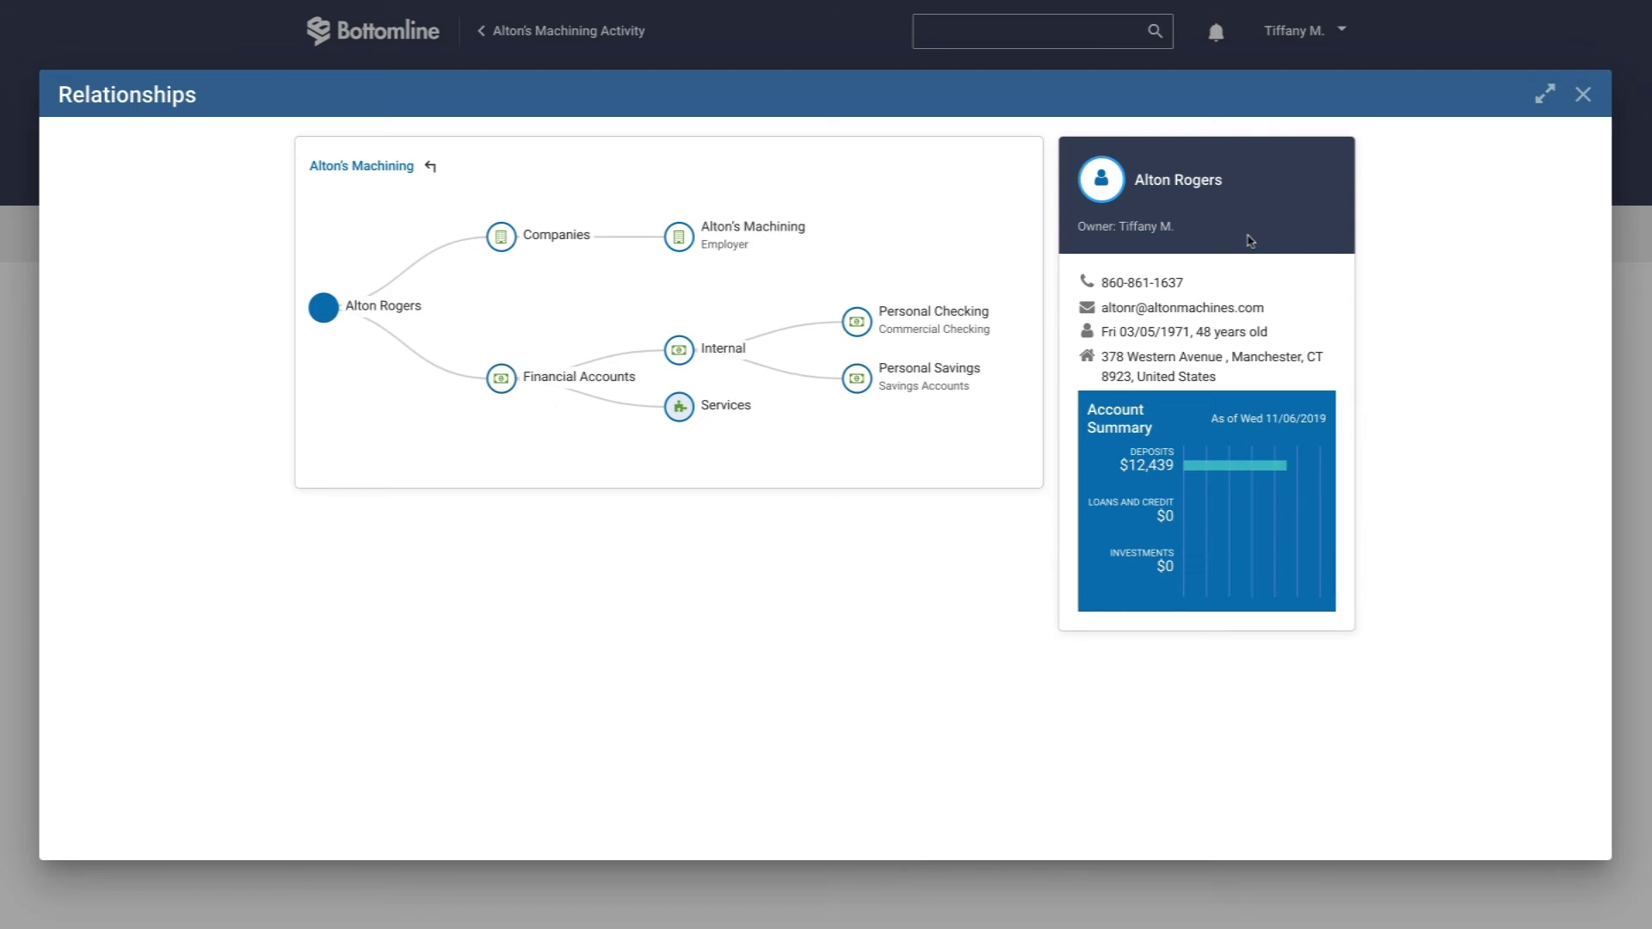
click(683, 407)
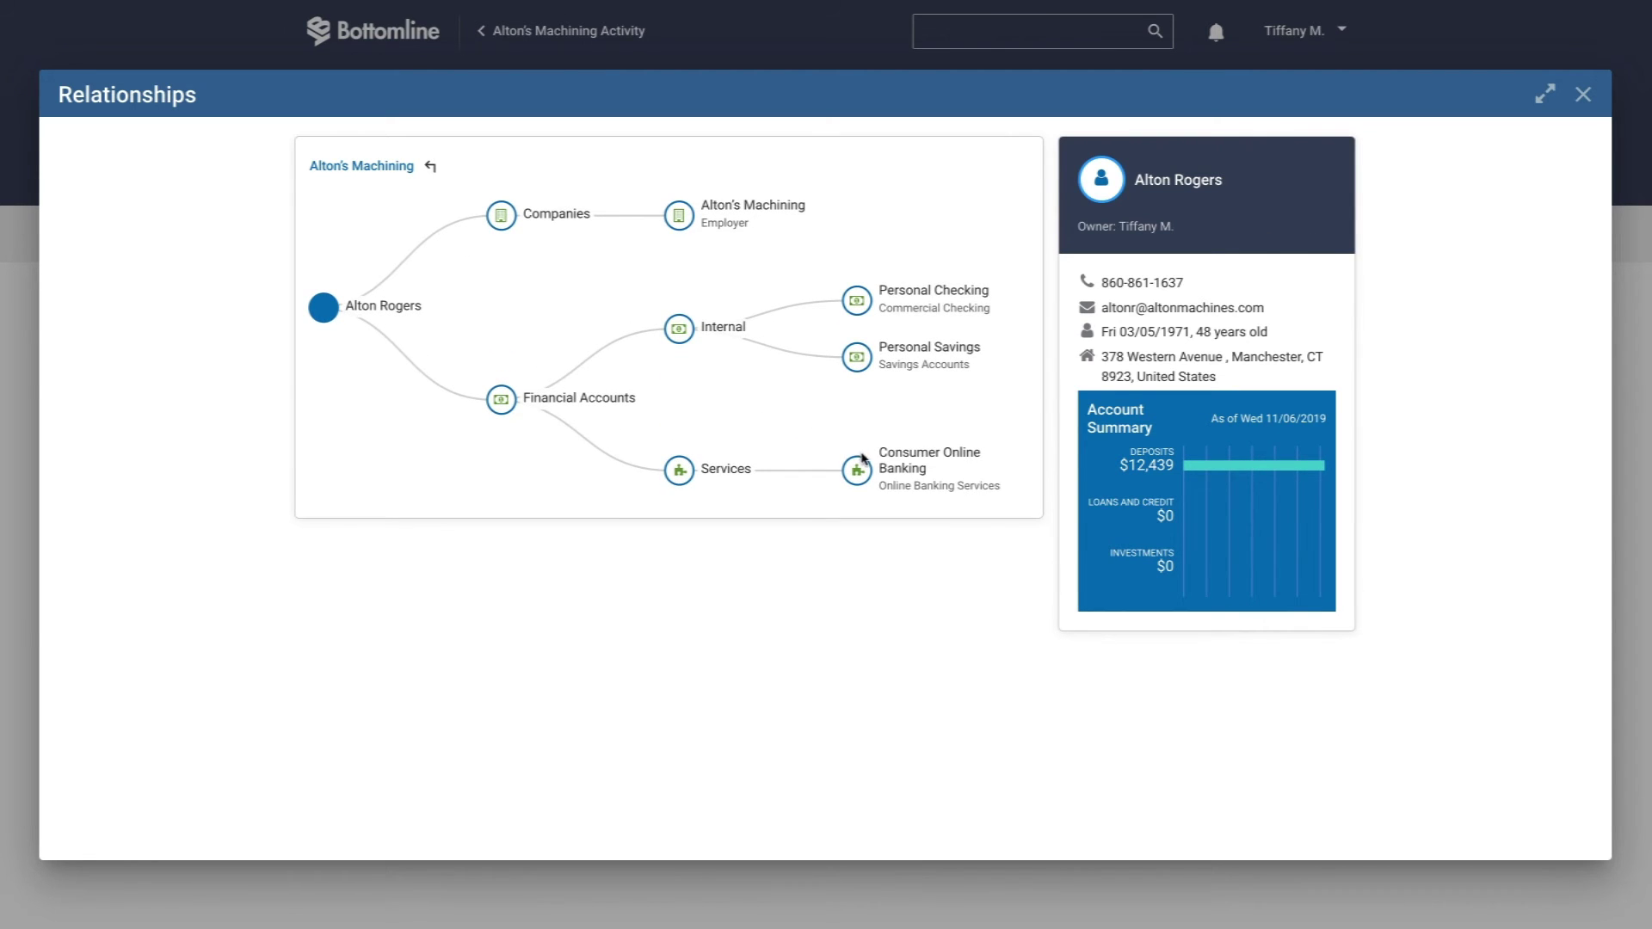
click(860, 467)
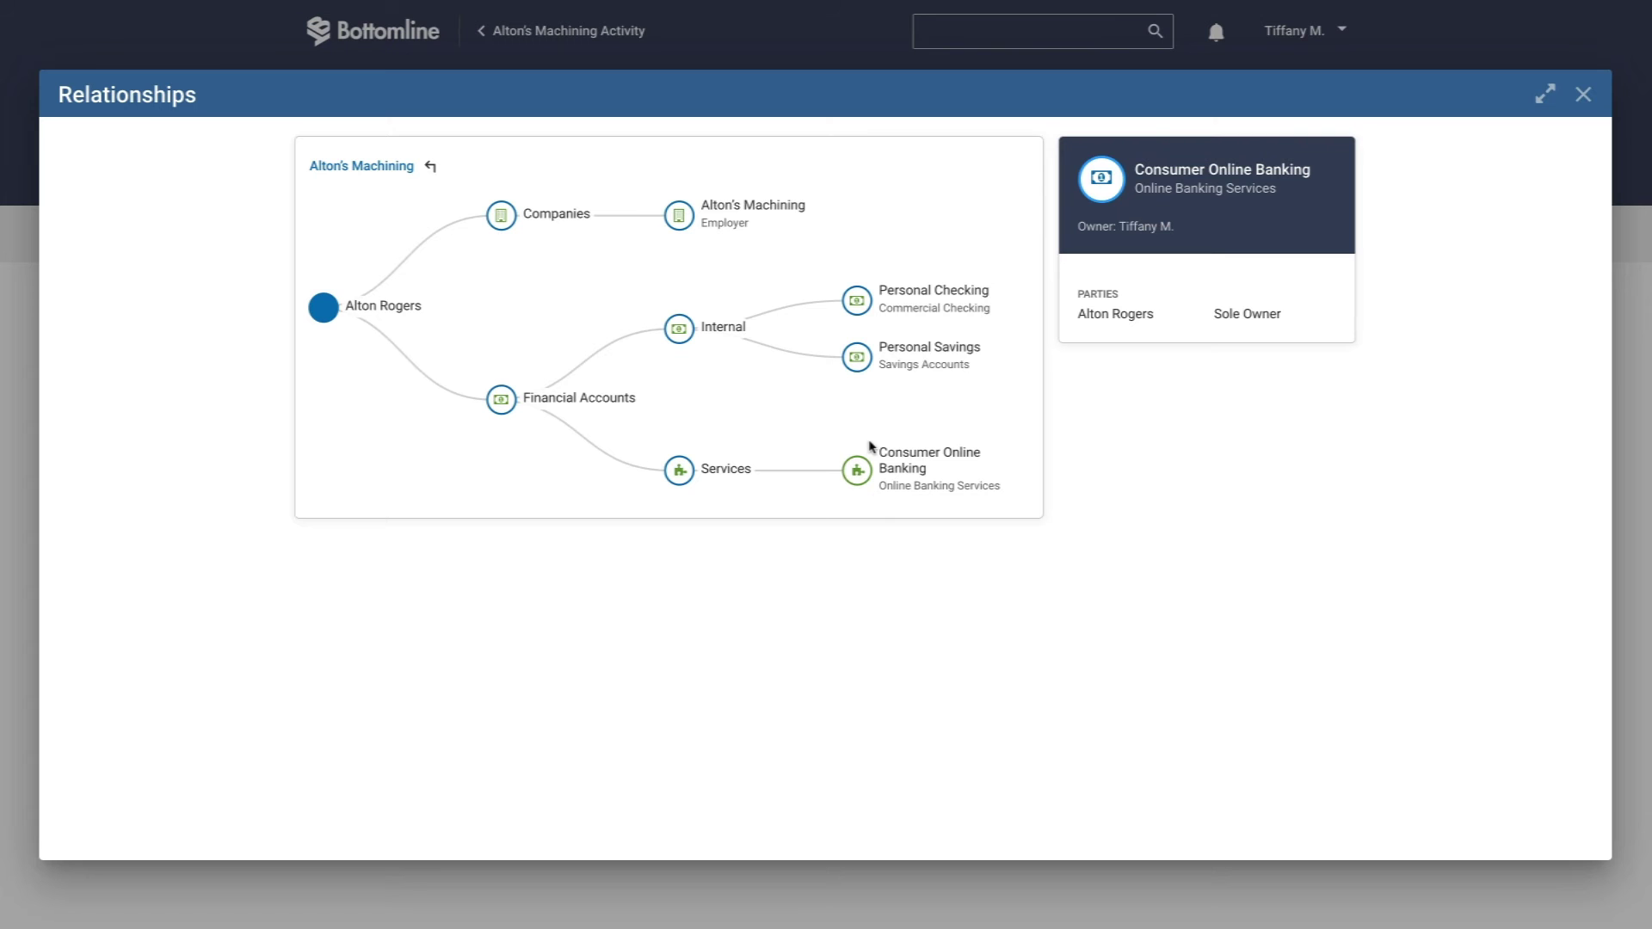
click(1582, 95)
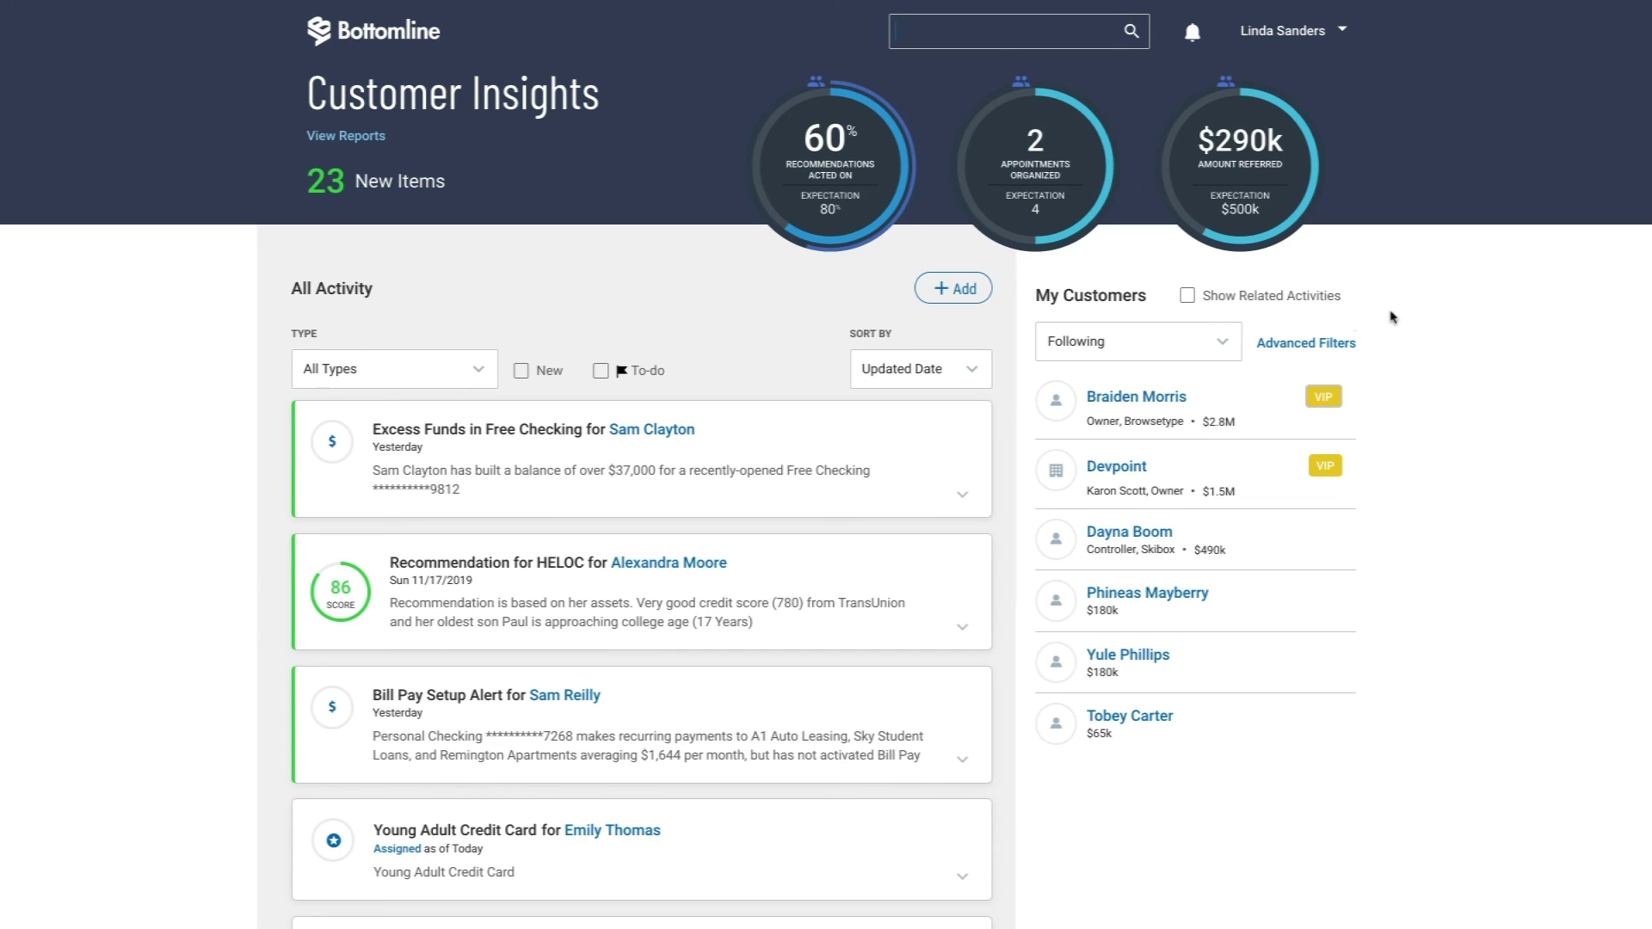
click(648, 430)
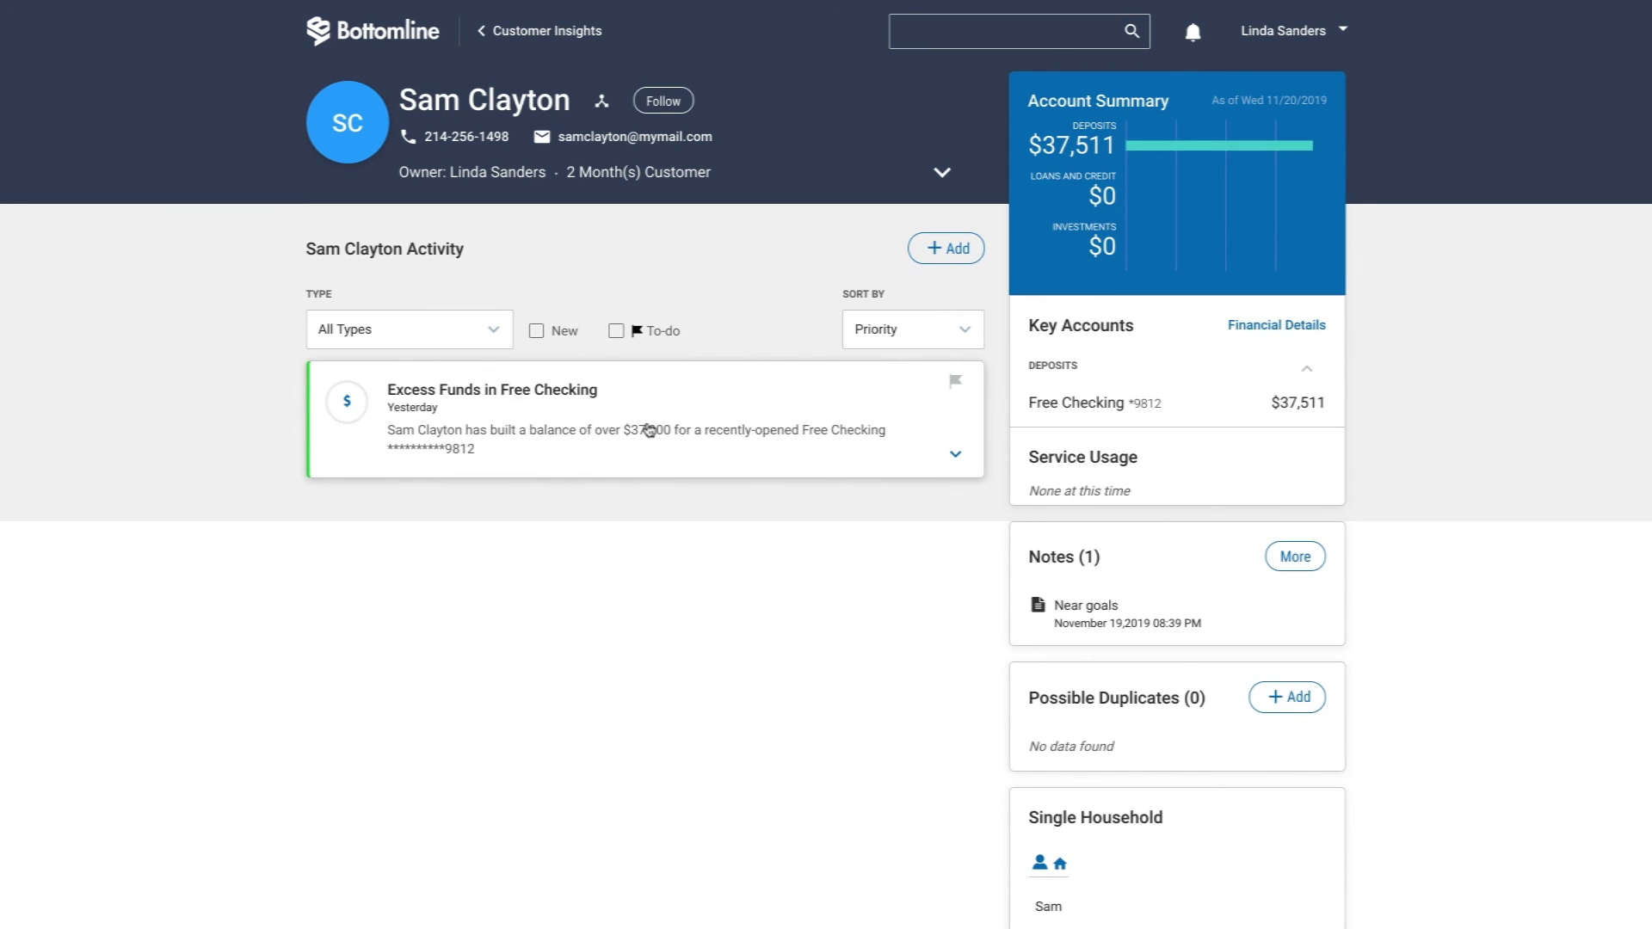
click(649, 430)
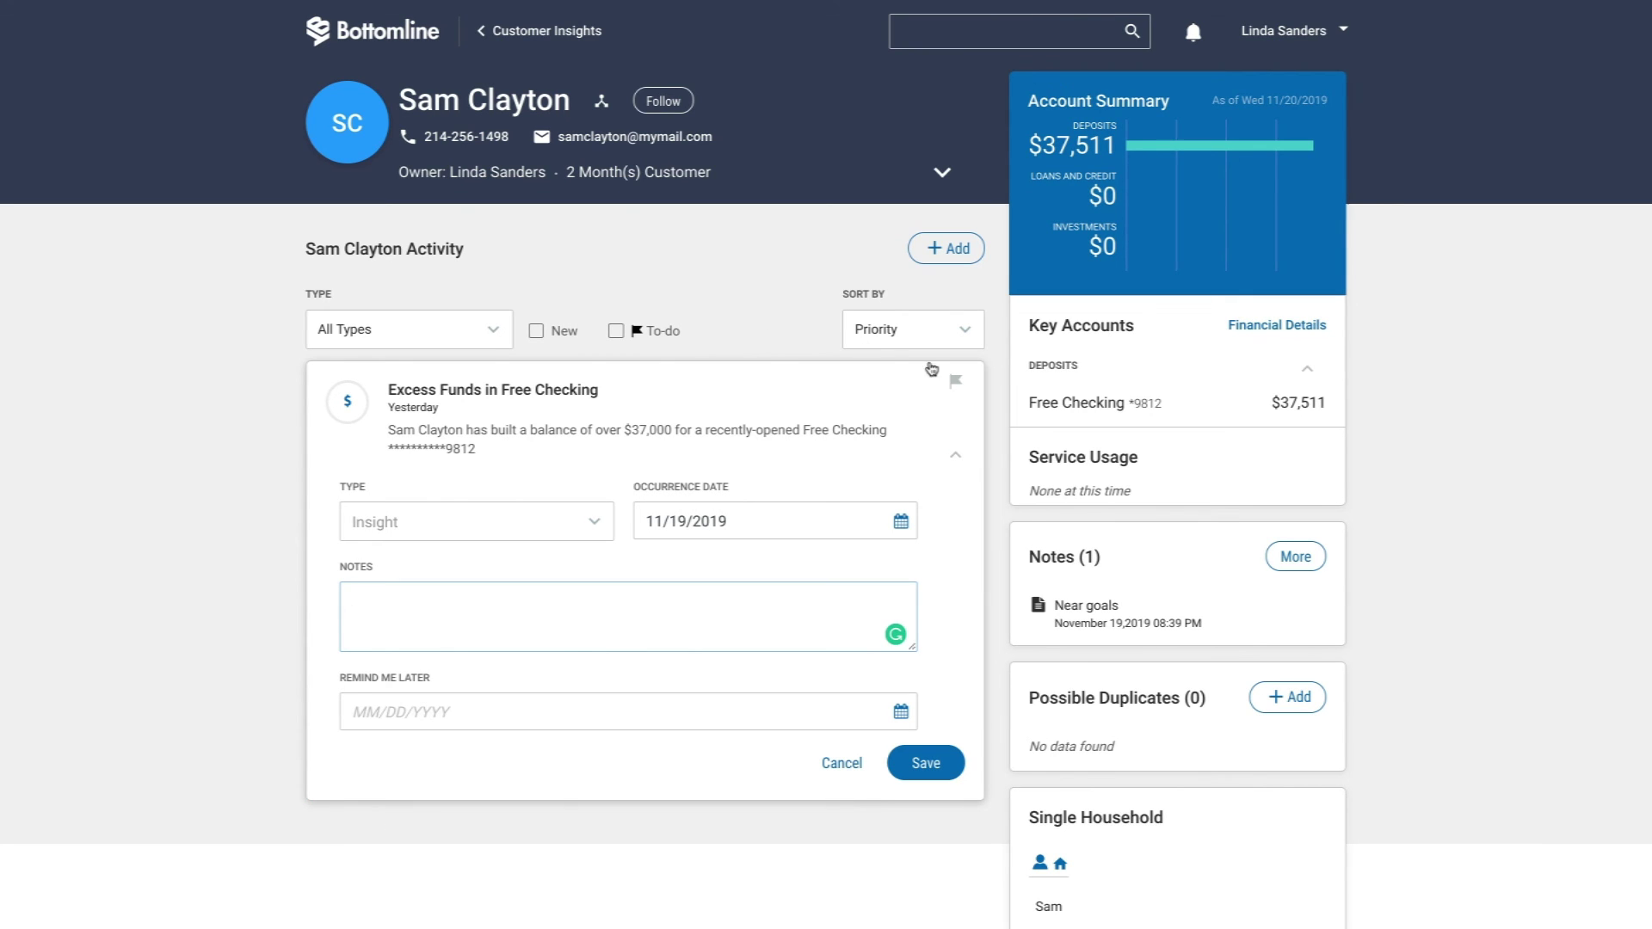
click(1296, 555)
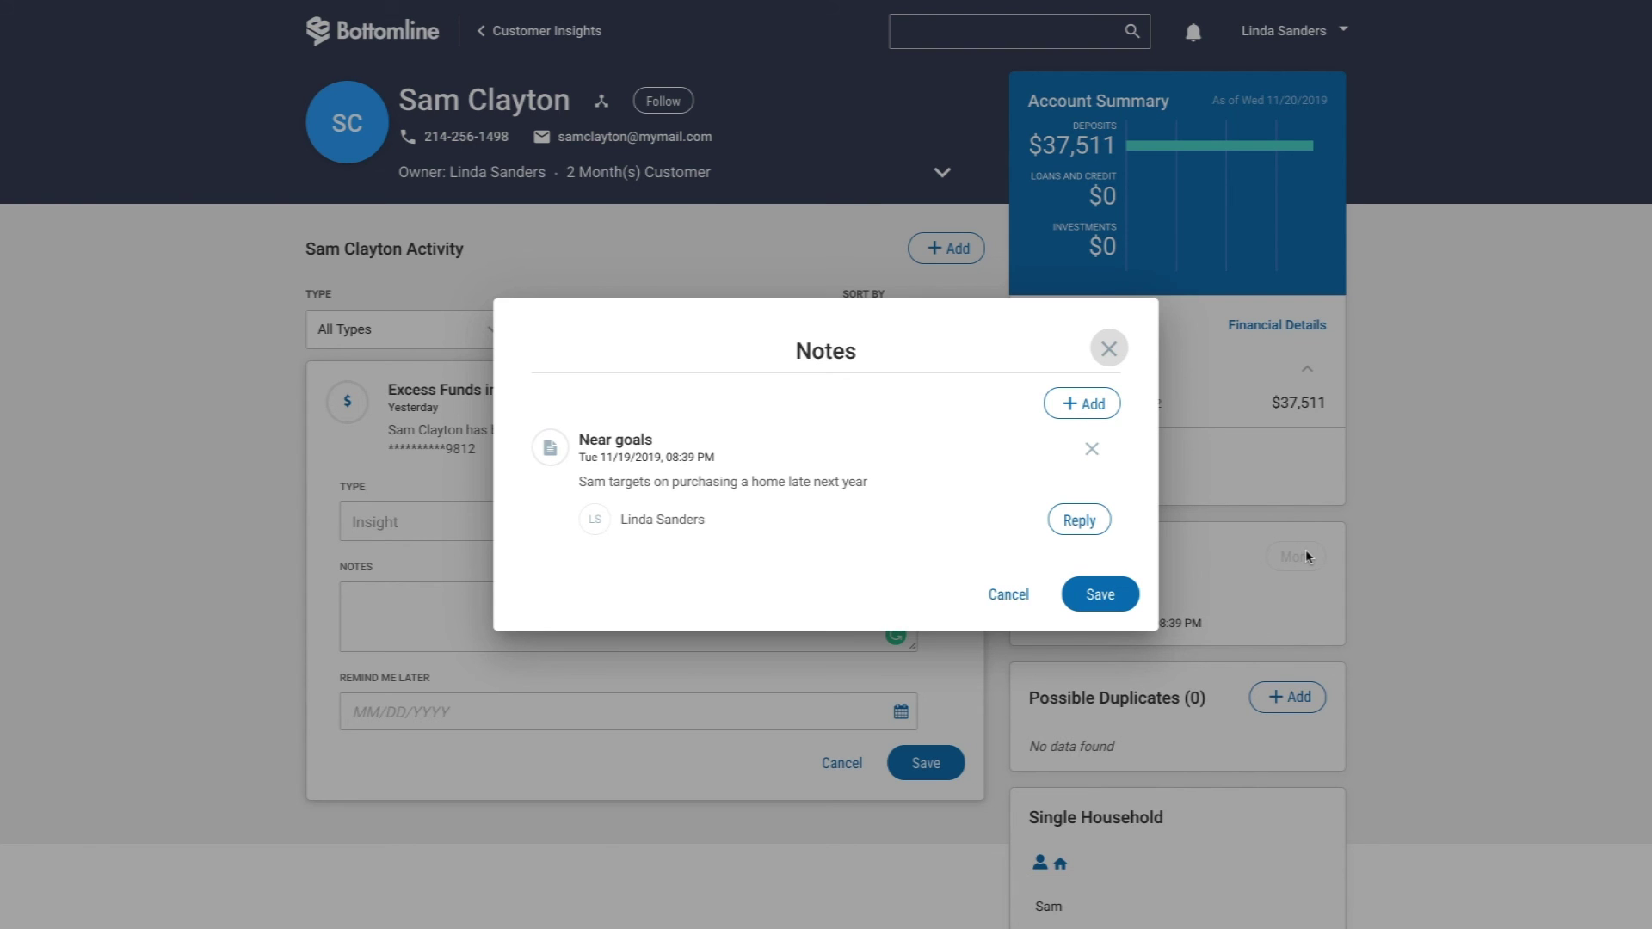
click(1109, 350)
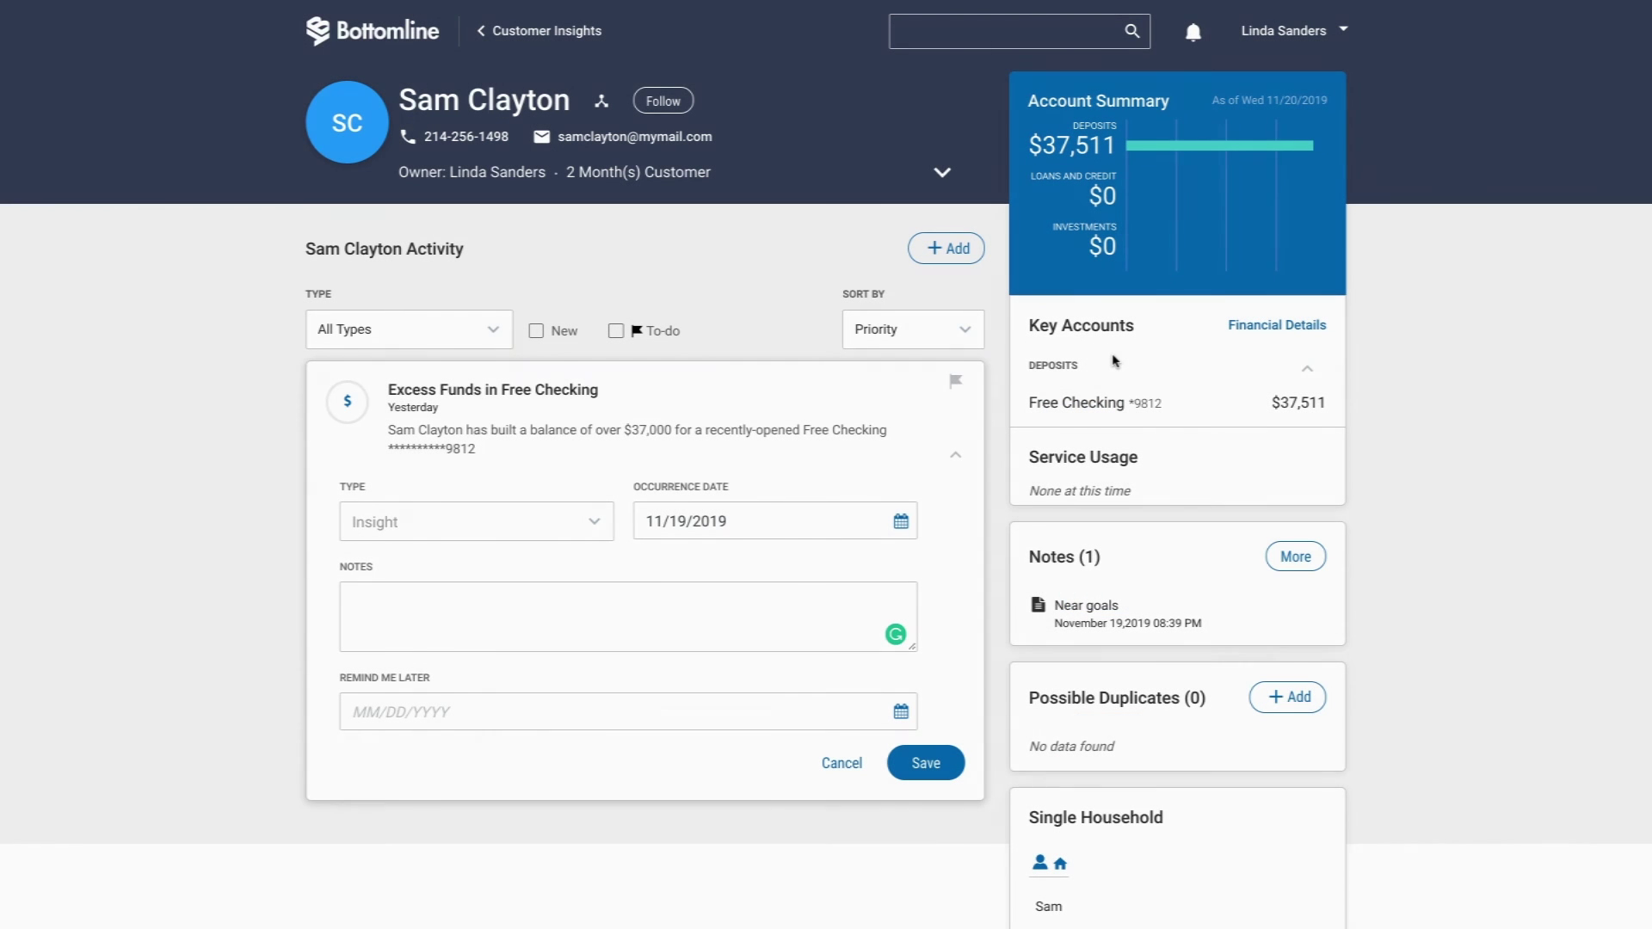